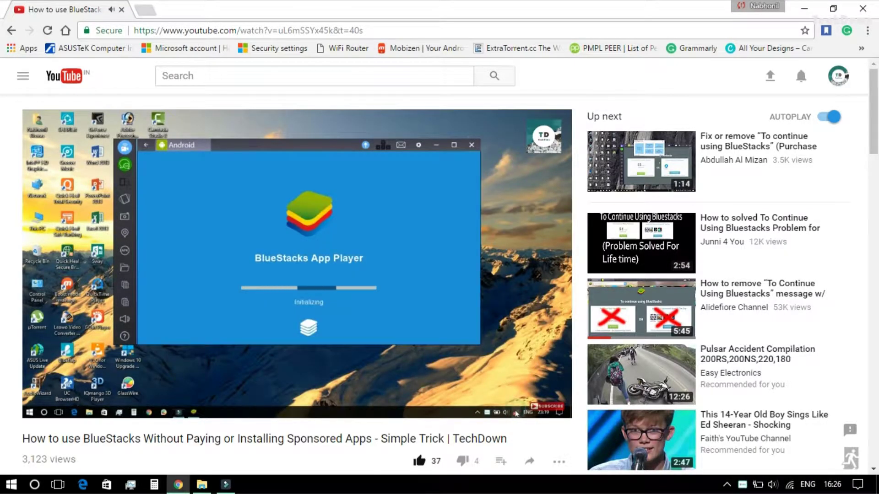
Step: Scroll through the Google Drive page and highlight its view and rating counts
scroll(132, 267, "down", 5)
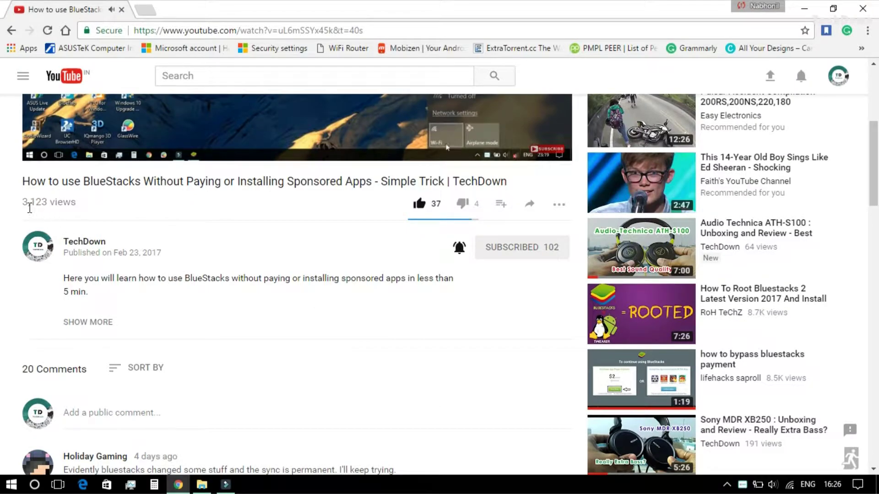
left_click_drag(22, 201, 78, 205)
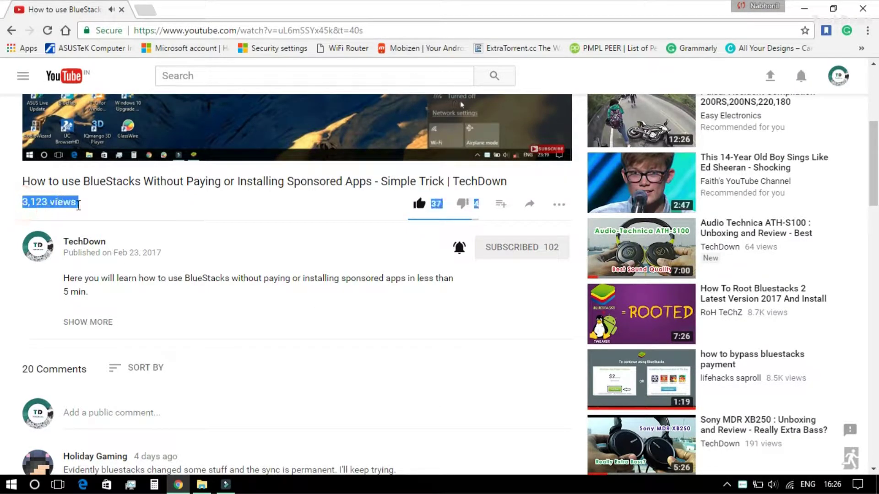
left_click(117, 209)
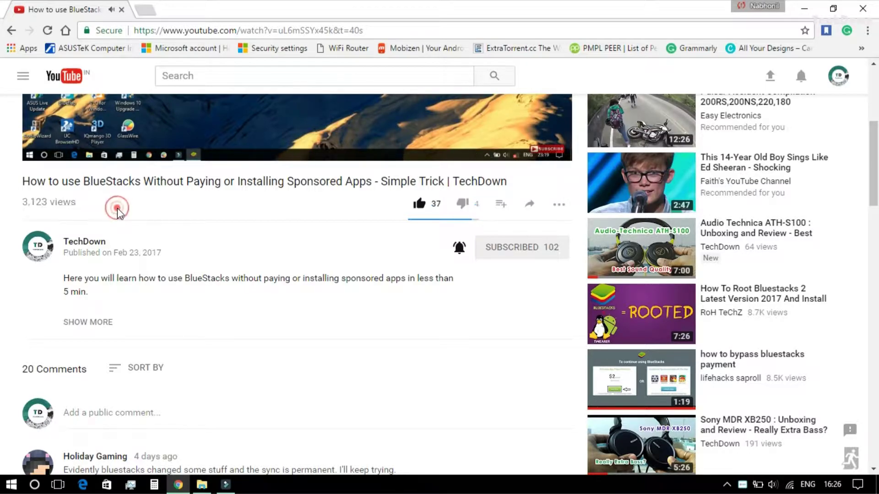
scroll(312, 265, "down", 4)
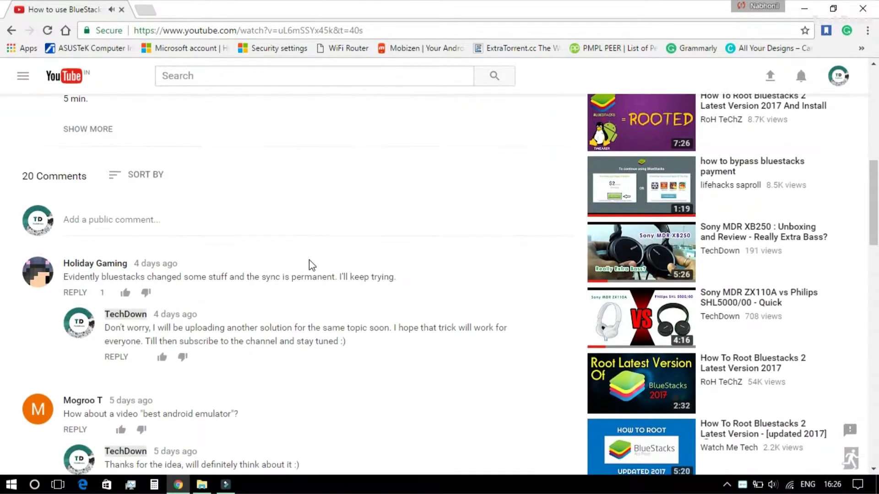
scroll(311, 264, "down", 3)
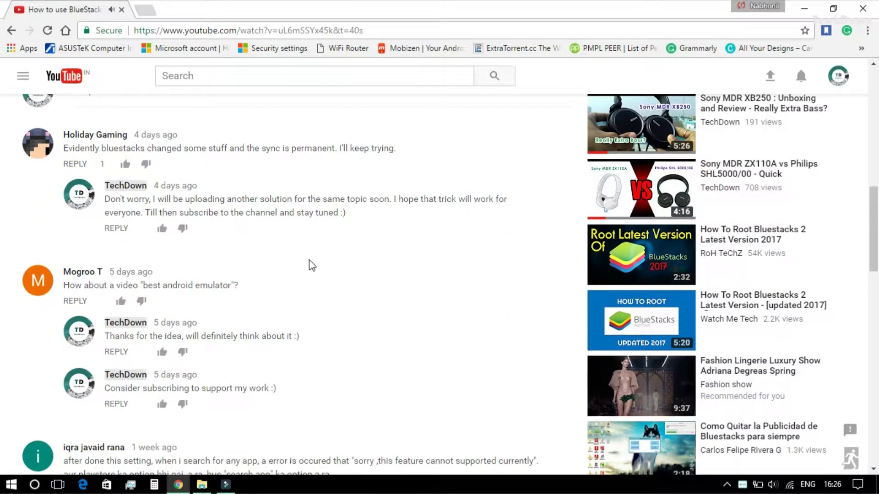
scroll(312, 264, "down", 5)
scroll(311, 265, "up", 4)
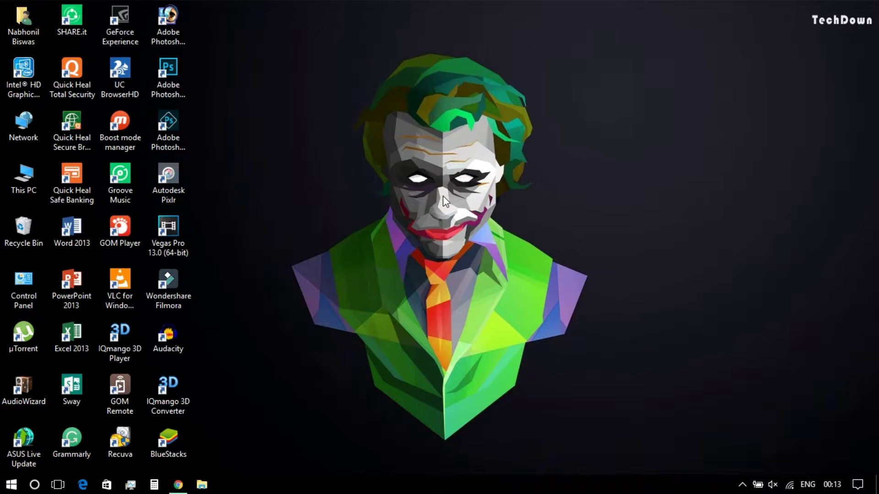
Step: Download BSHelper.exe from its Drive page and run it from the download bar
left_click(178, 484)
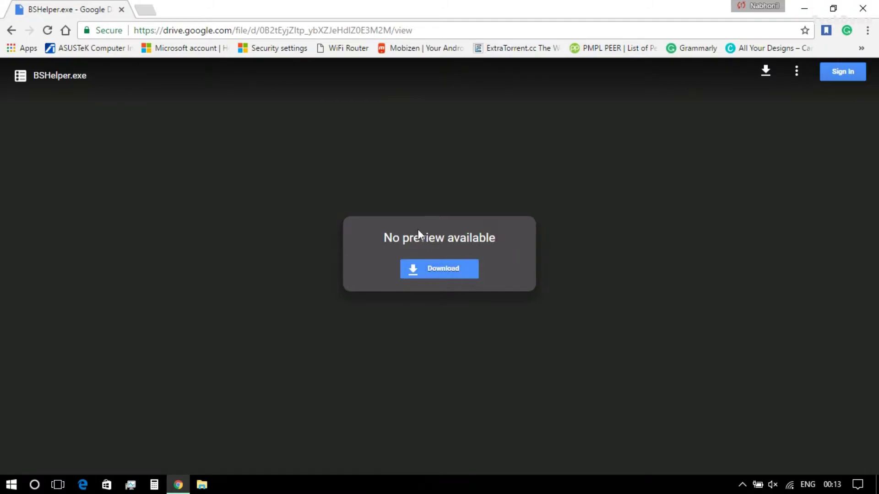
left_click(445, 275)
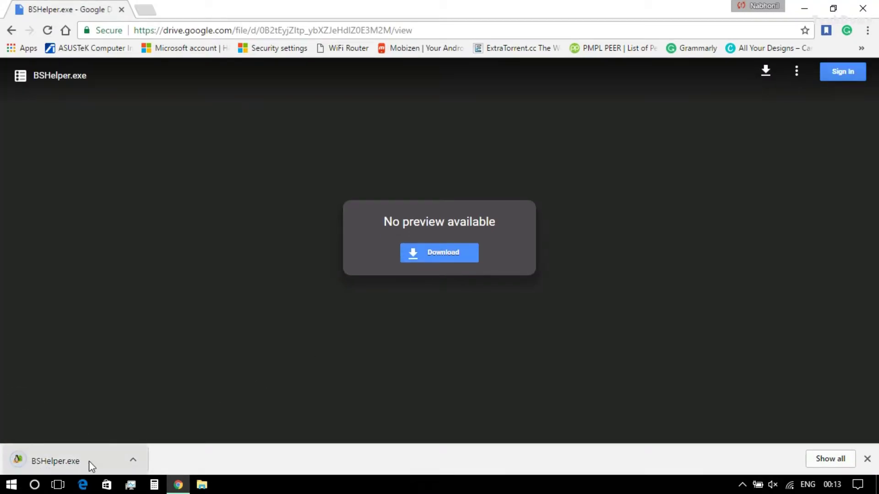
left_click(111, 463)
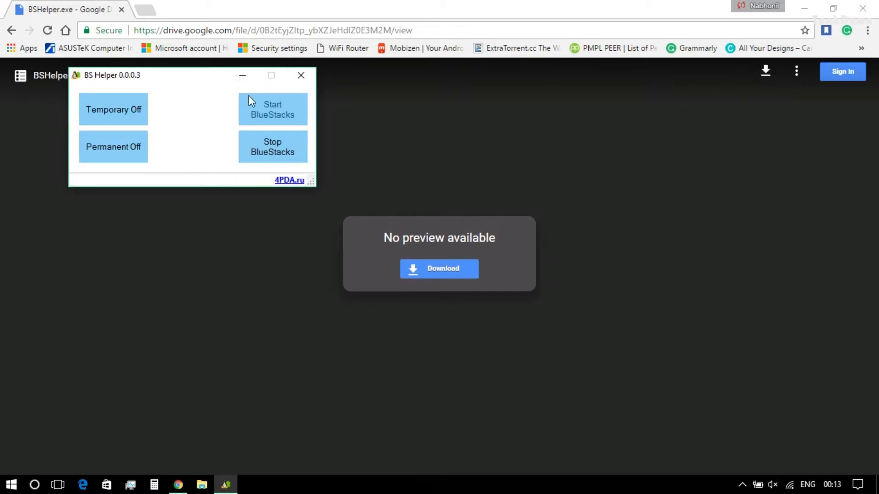
Step: Close Chrome, move BS Helper aside, and launch BlueStacks from its desktop shortcut
left_click(859, 6)
left_click_drag(170, 78, 199, 171)
left_click(168, 443)
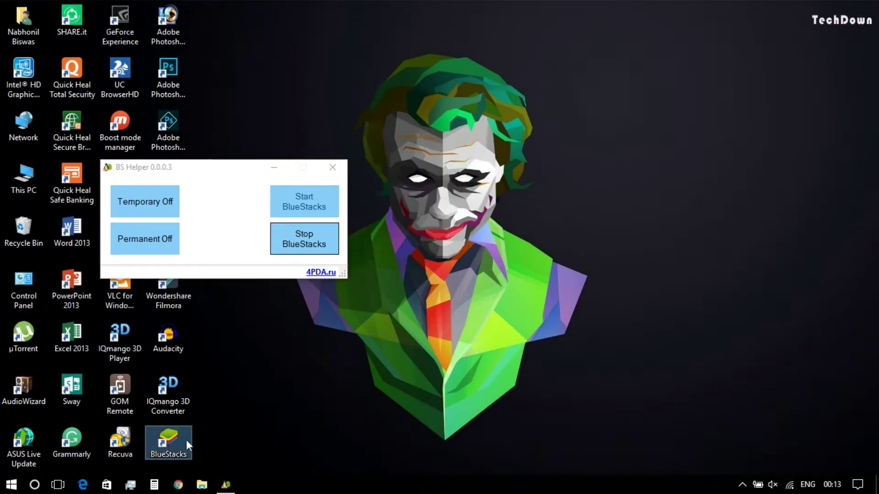
double_click(186, 440)
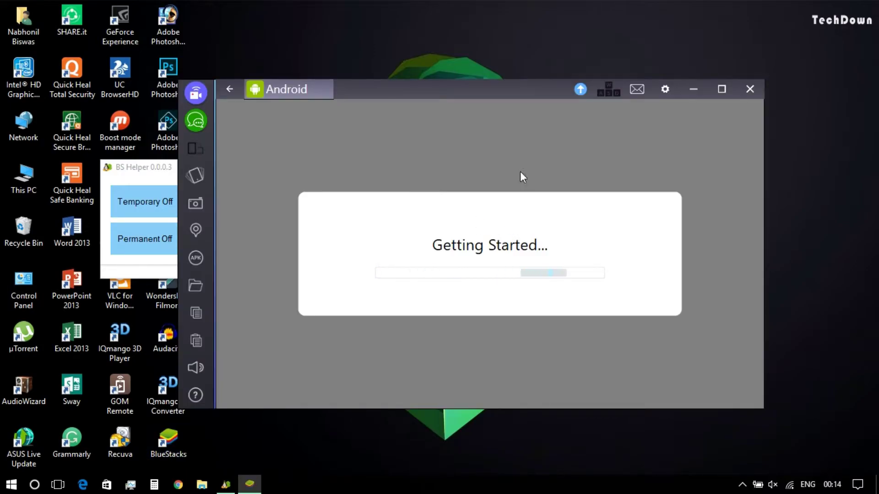
Step: Place BlueStacks top-right and BS Helper top-left, then view all apps and return home
left_click_drag(521, 87, 628, 33)
left_click_drag(210, 174, 124, 144)
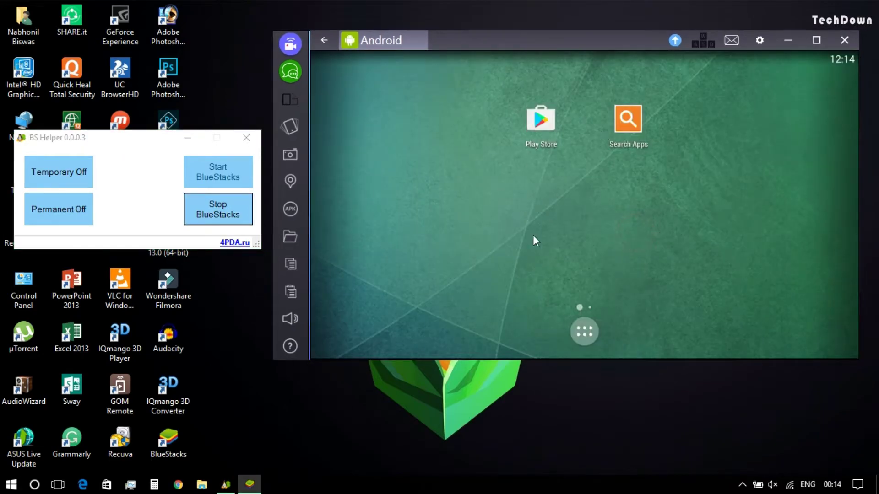
left_click(585, 334)
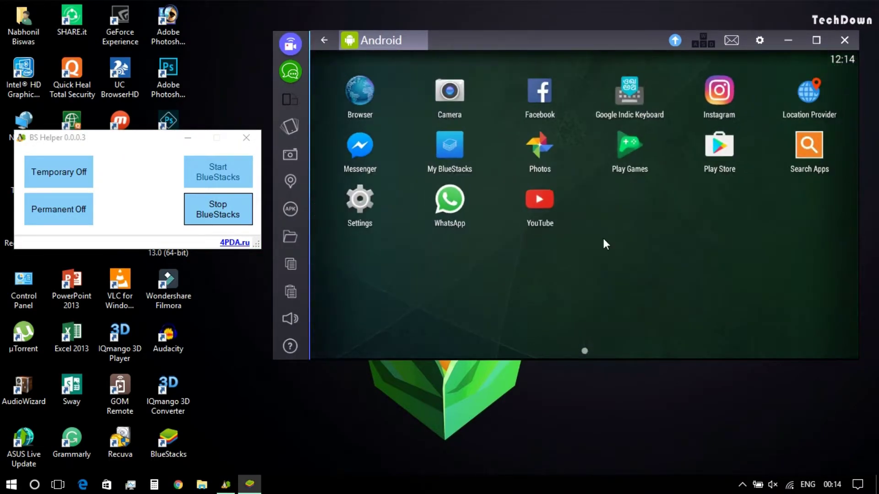
left_click(328, 42)
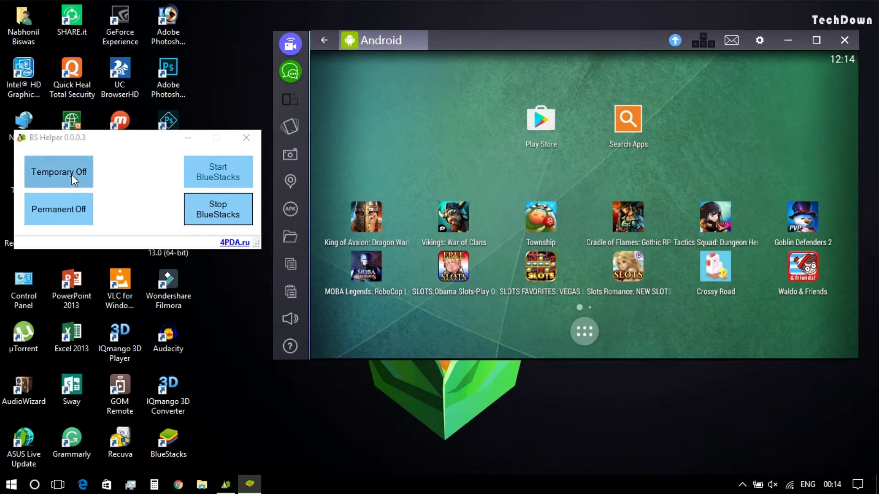
Step: Apply Permanent Off in BS Helper, close the helper after Success, and reposition BlueStacks
left_click(61, 207)
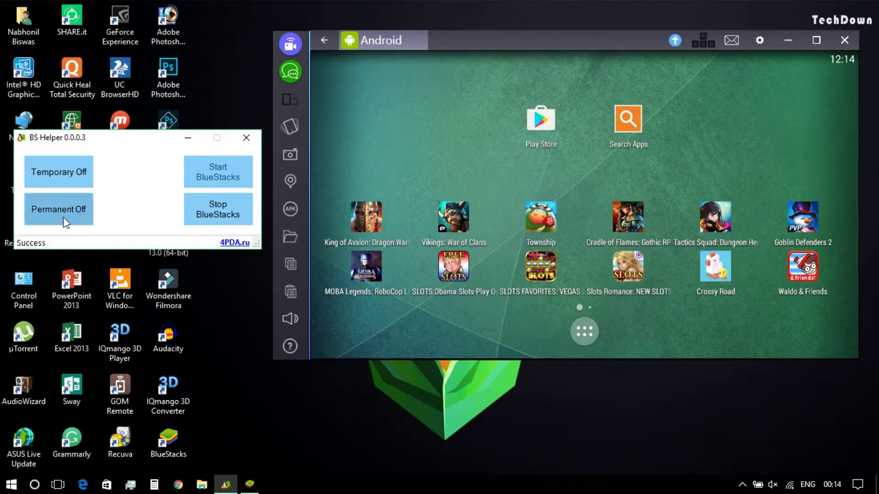
left_click(250, 142)
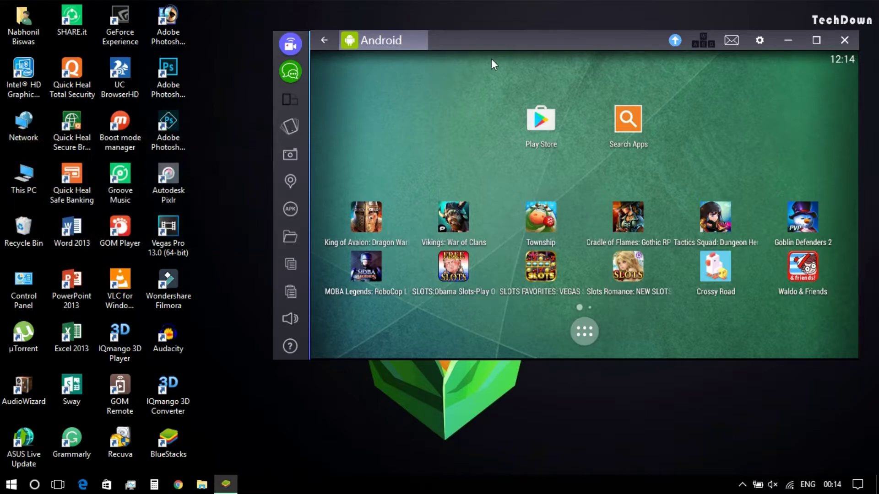
left_click_drag(499, 44, 369, 70)
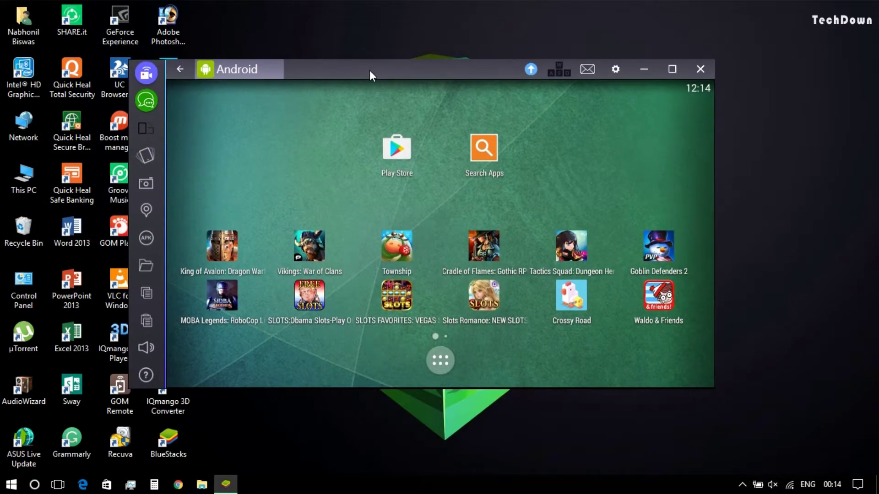
Step: Open and close the BlueStacks all-apps list a few times, leaving it open
left_click(438, 360)
left_click(184, 76)
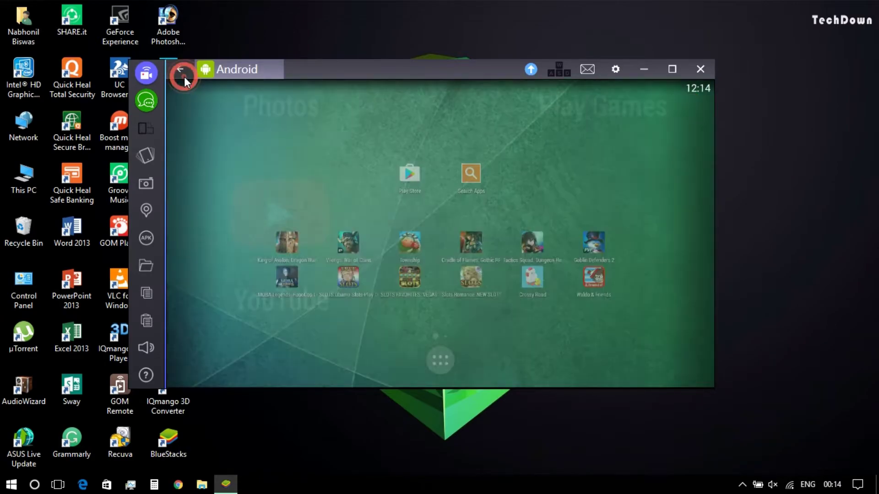
left_click(440, 361)
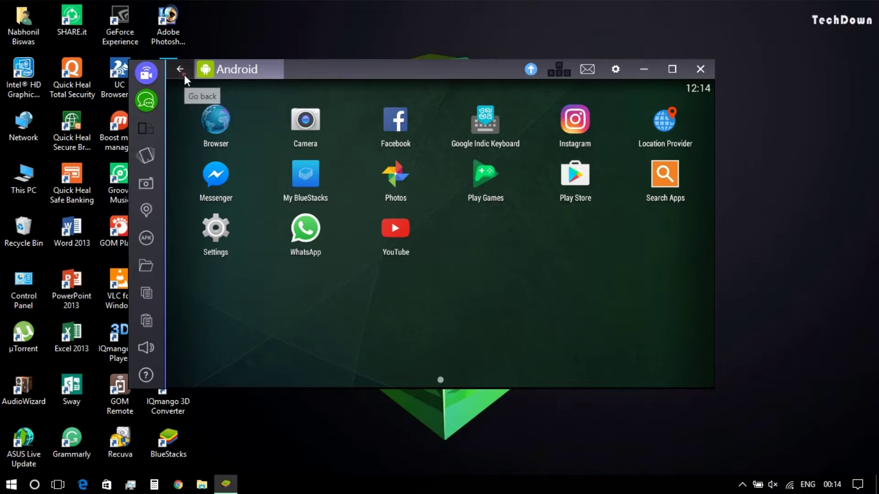
left_click(184, 75)
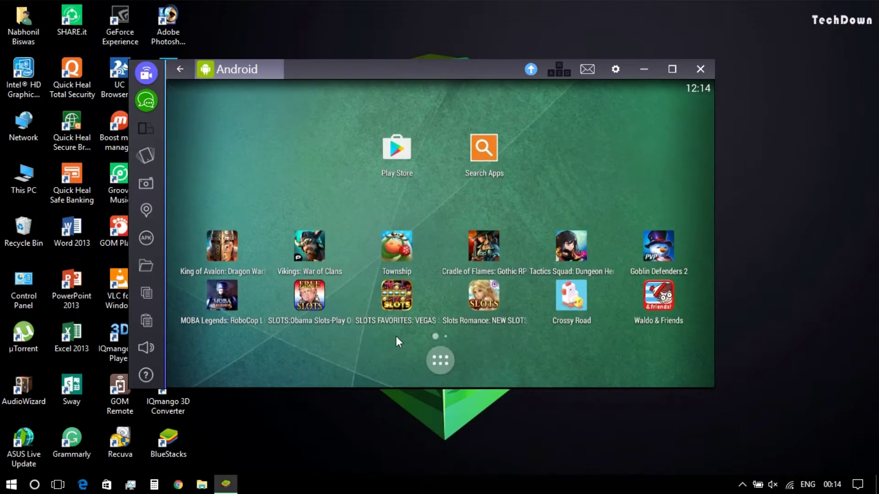
left_click(441, 362)
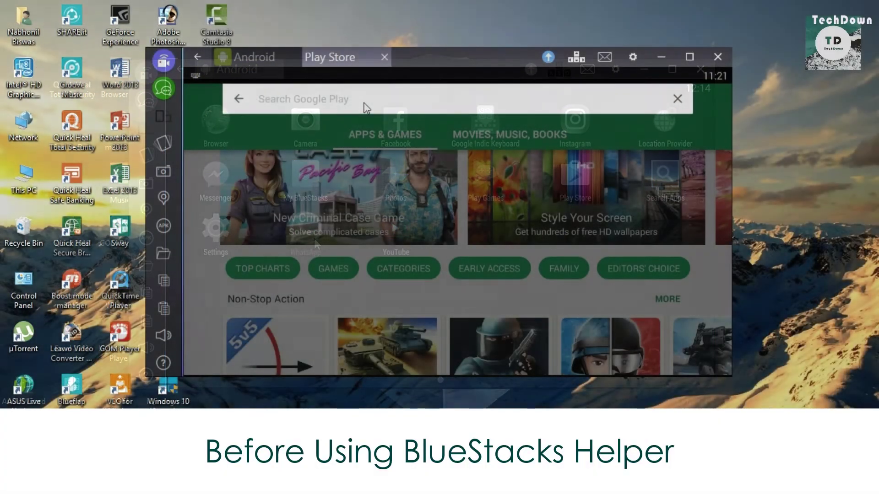
Step: Search 'whatsapp', install WhatsApp Messenger accepting permissions, then drag WhatsApp to uninstall
type("what")
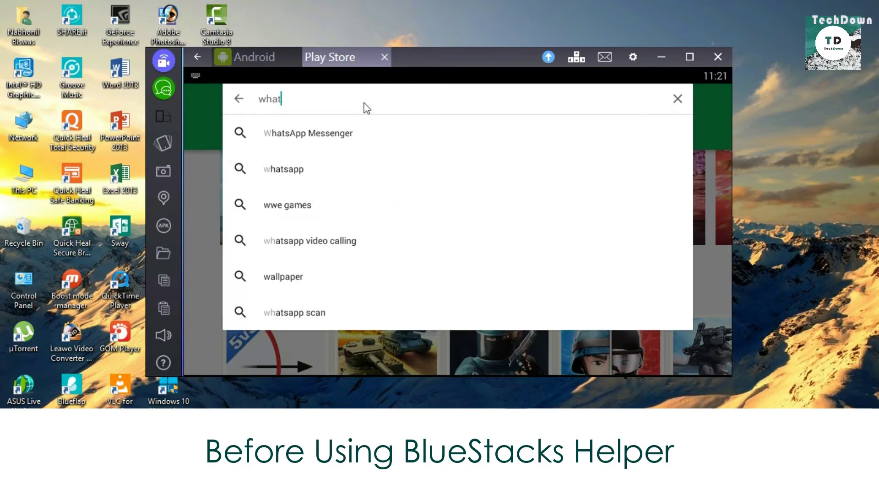
type("sapp")
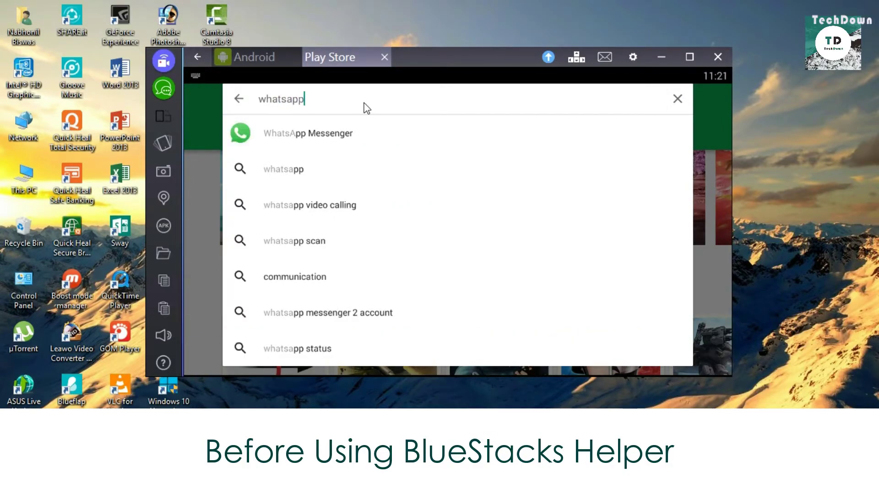
left_click(348, 133)
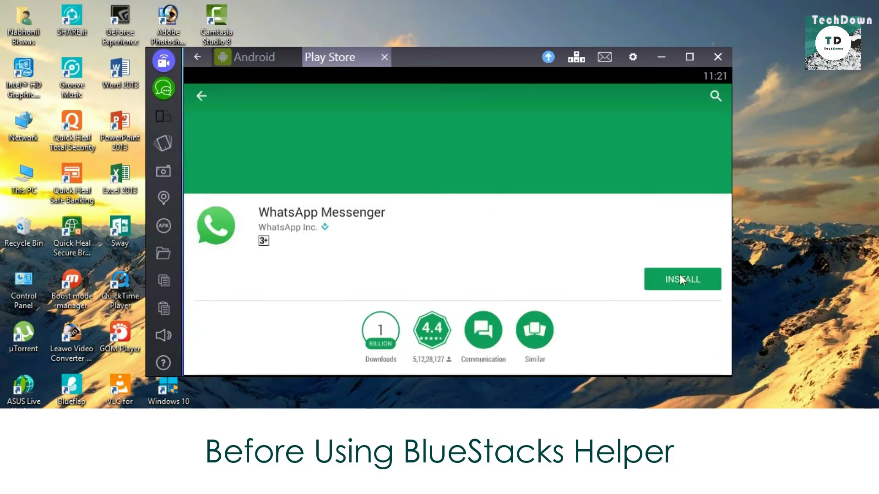
left_click(681, 276)
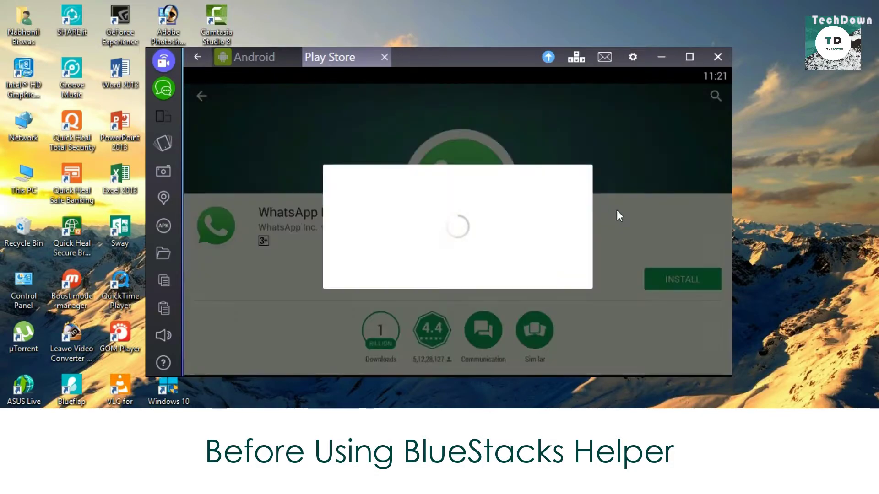
left_click(557, 340)
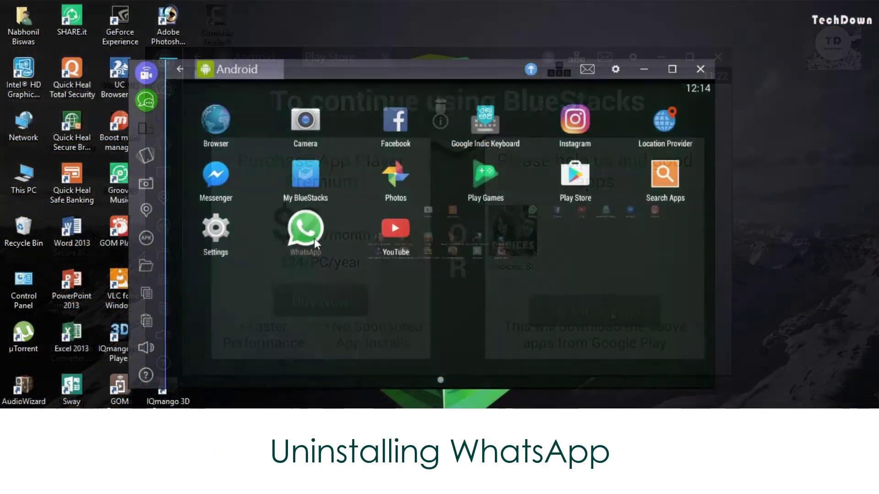
left_click_drag(313, 238, 449, 114)
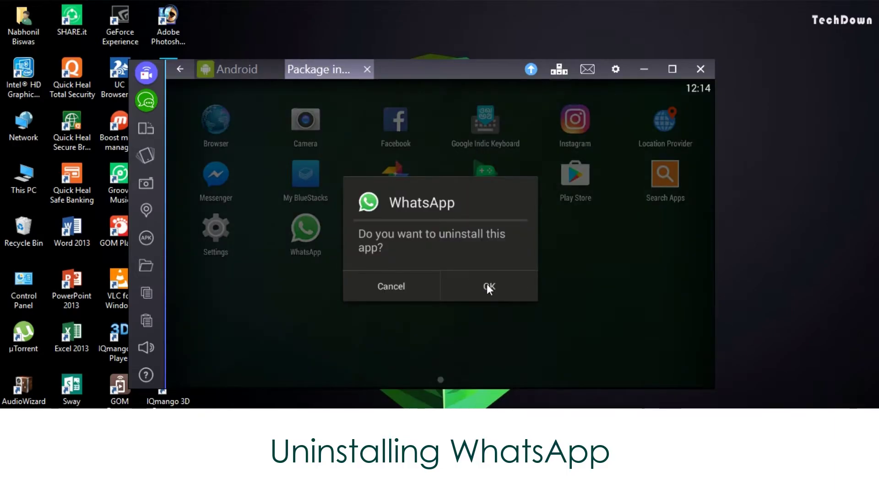
Step: Confirm WhatsApp's removal, then search 'what' in Play Store and install WhatsApp Messenger
left_click(487, 285)
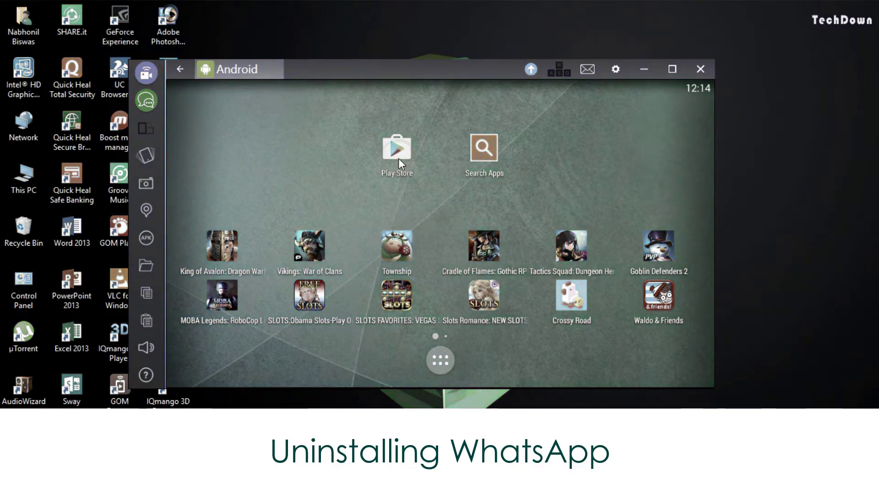
left_click(397, 151)
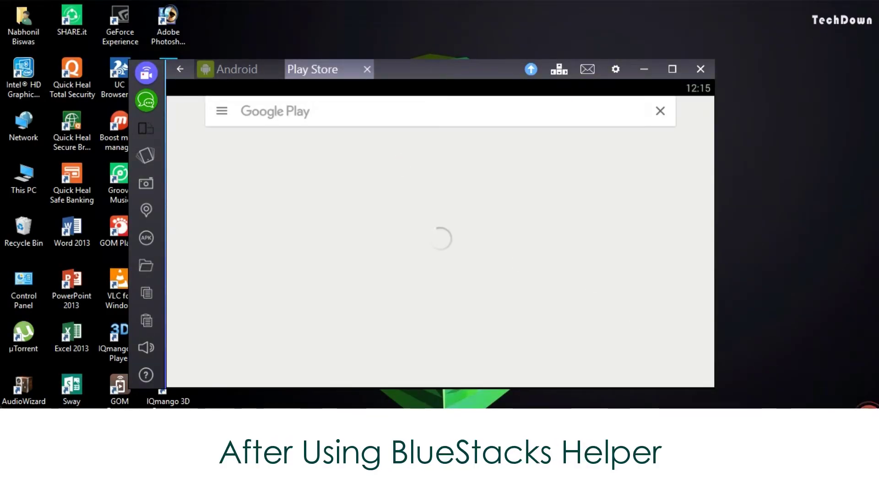
left_click(341, 112)
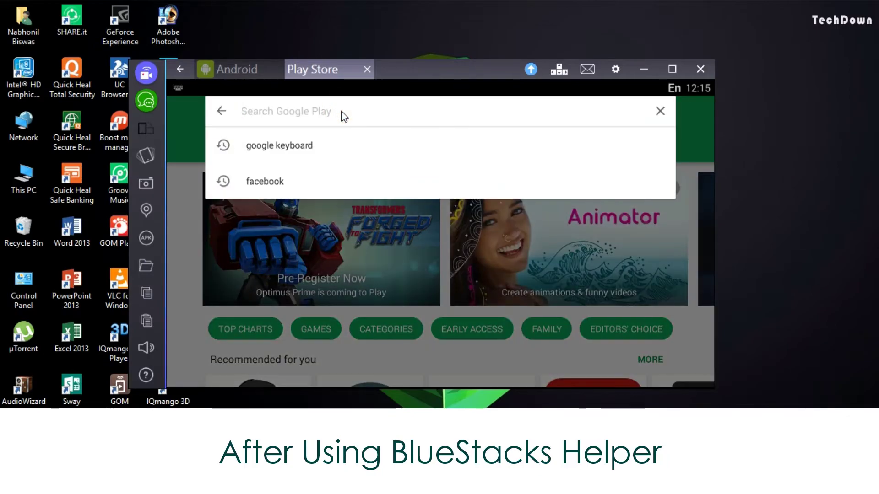
type("wh")
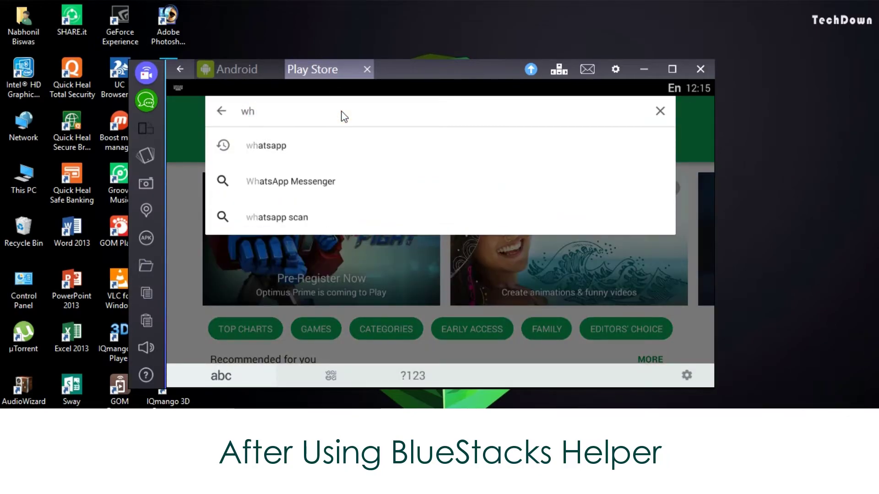
type("at")
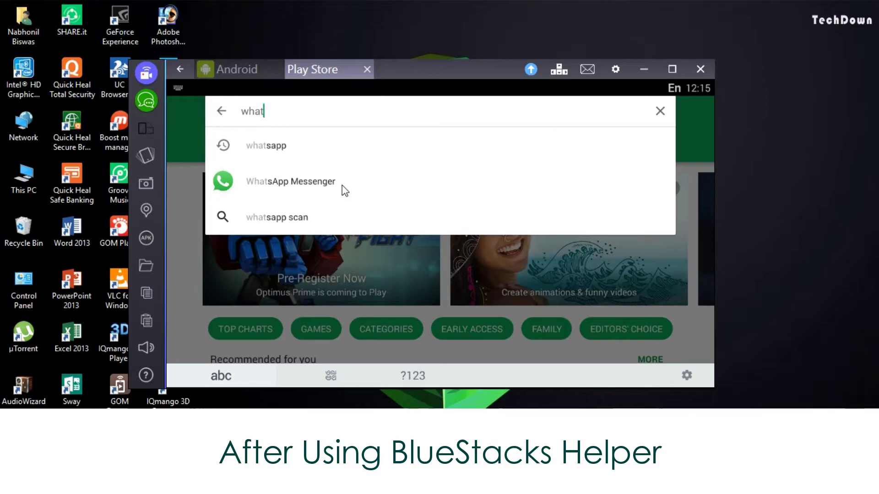
left_click(343, 189)
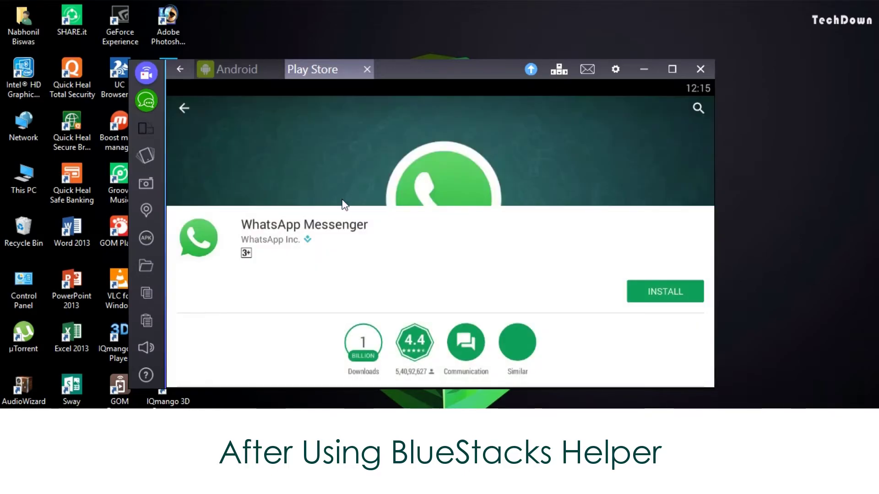
left_click(644, 298)
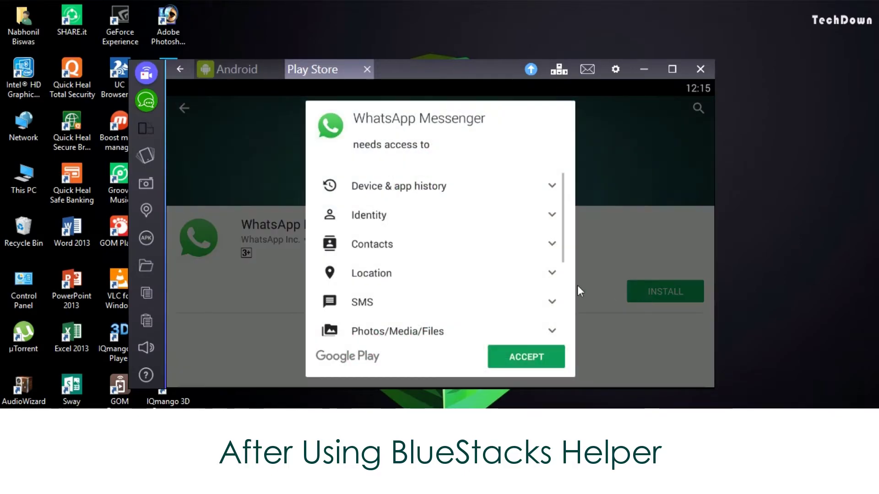
left_click(523, 356)
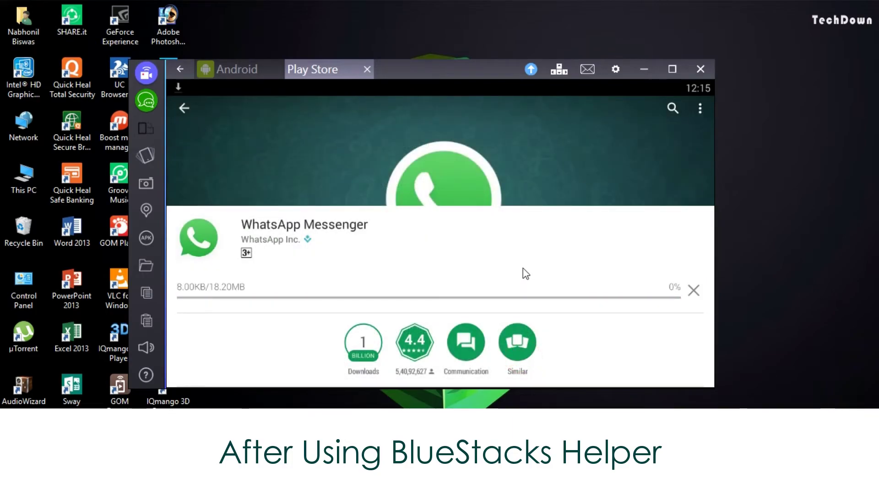
Step: Return to the Android home screen and check WhatsApp's download progress in notifications
left_click(186, 108)
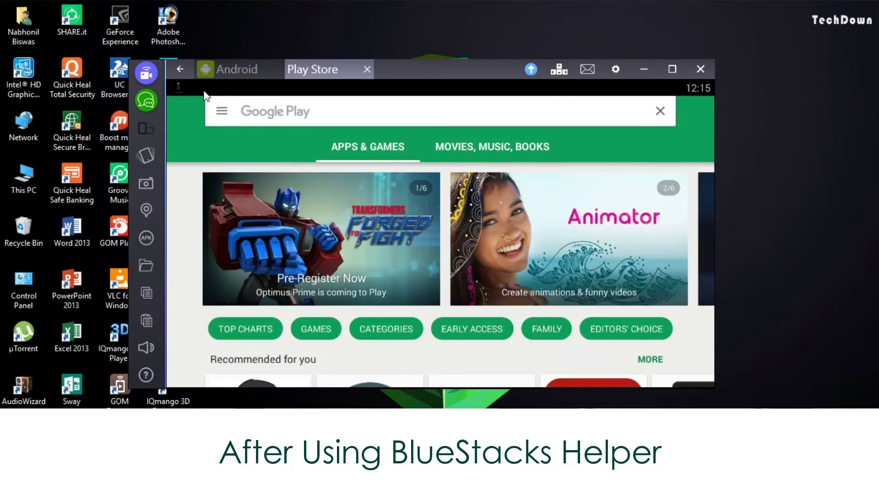
left_click(180, 70)
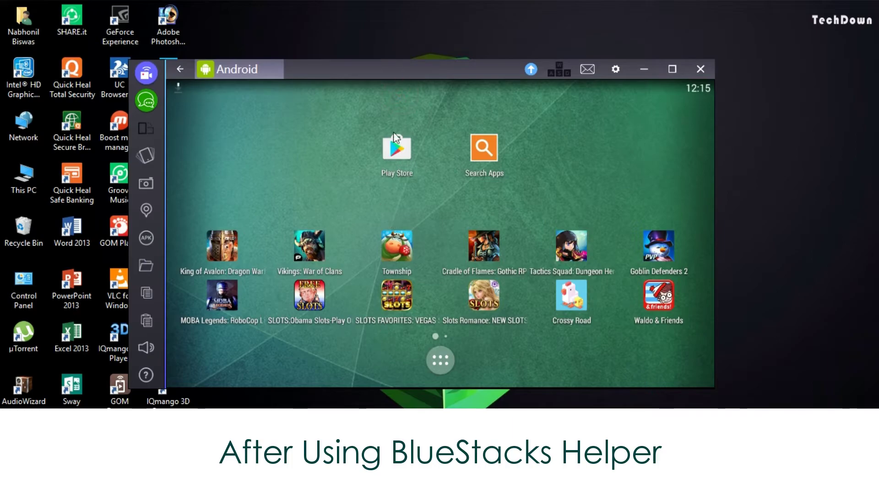
left_click_drag(407, 87, 406, 260)
Step: Launch WhatsApp from its install notification, agree to the terms, then close its tab
left_click(440, 360)
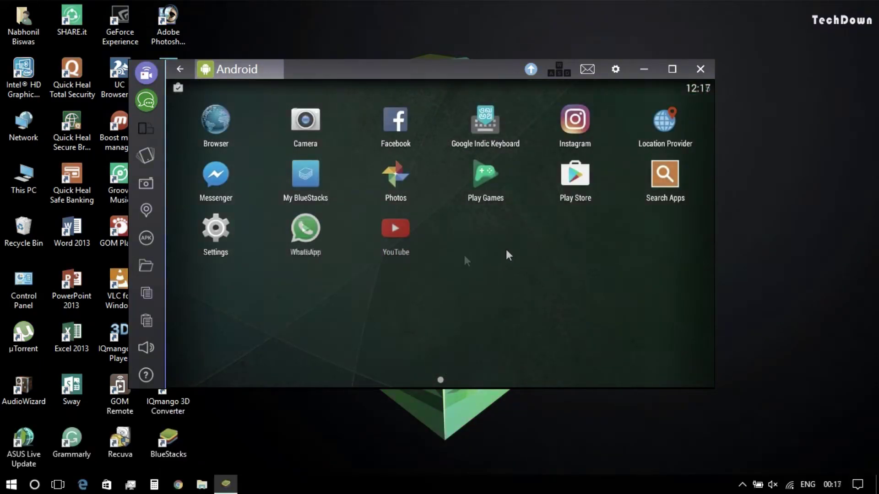
left_click_drag(489, 92, 408, 111)
left_click(429, 122)
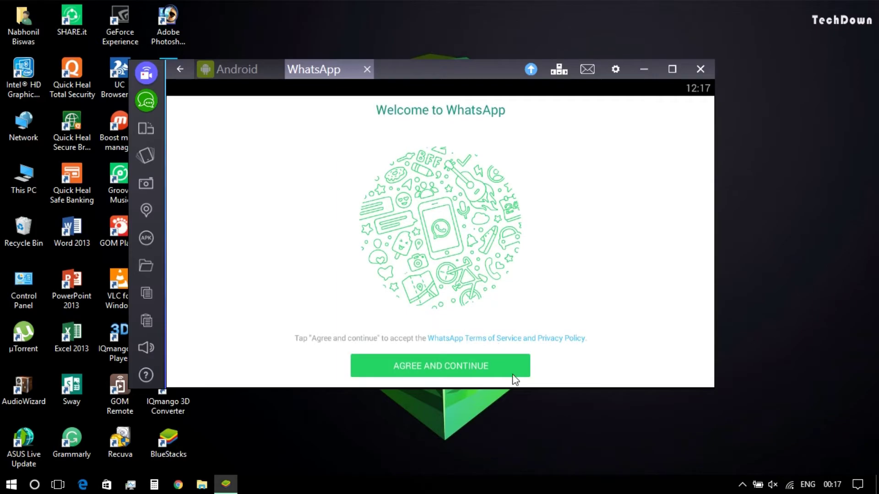
left_click(481, 371)
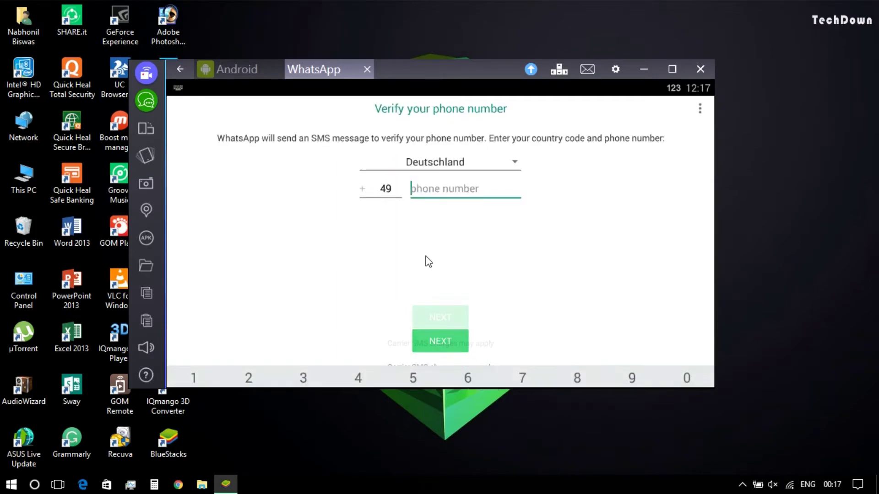
left_click(183, 72)
left_click(367, 69)
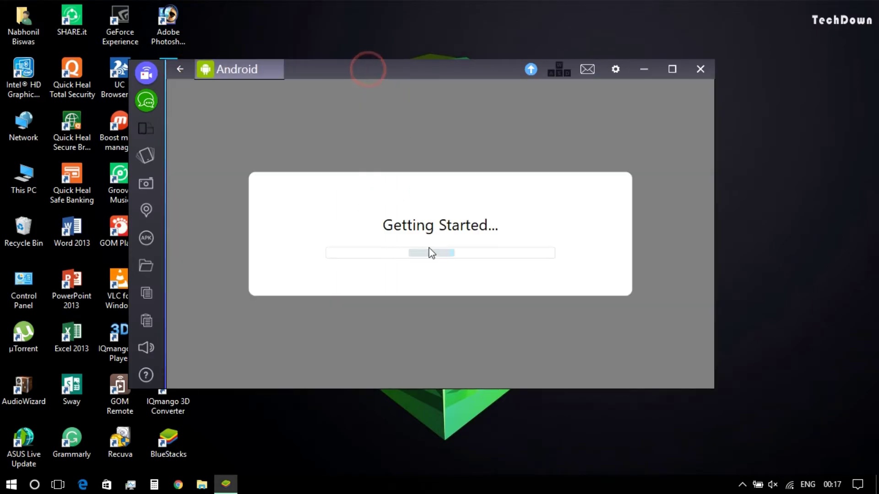
Step: Quit BlueStacks, answering No to the closing prompt
left_click(440, 361)
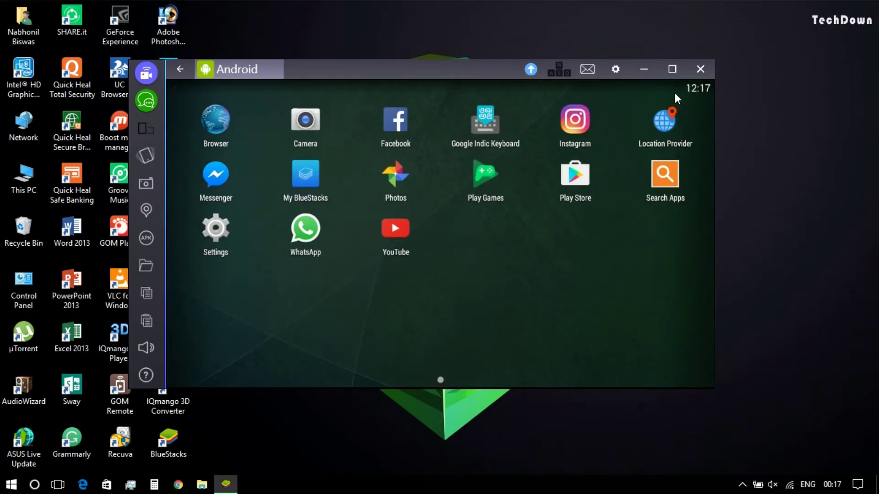
left_click(698, 70)
left_click(375, 280)
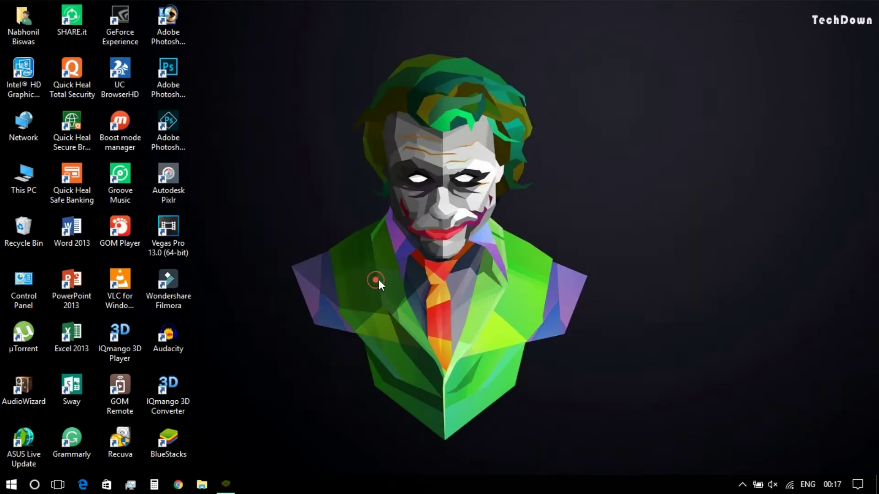
right_click(520, 177)
left_click(542, 215)
right_click(510, 179)
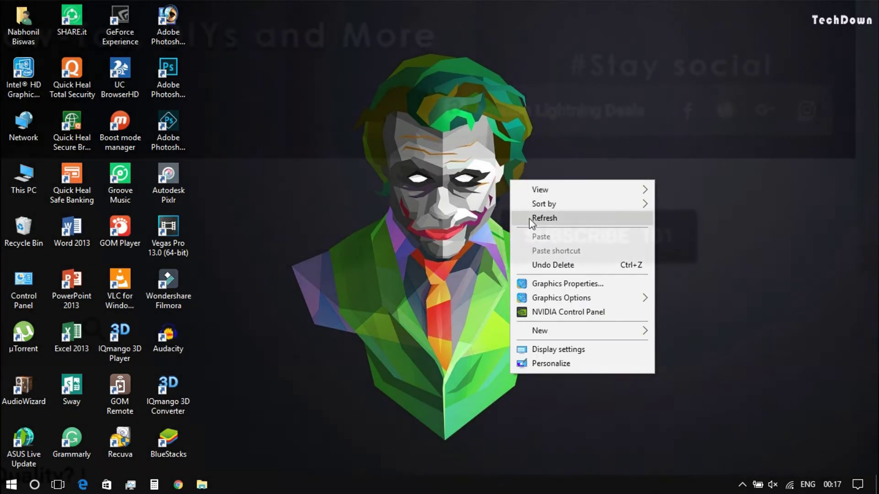
left_click(529, 218)
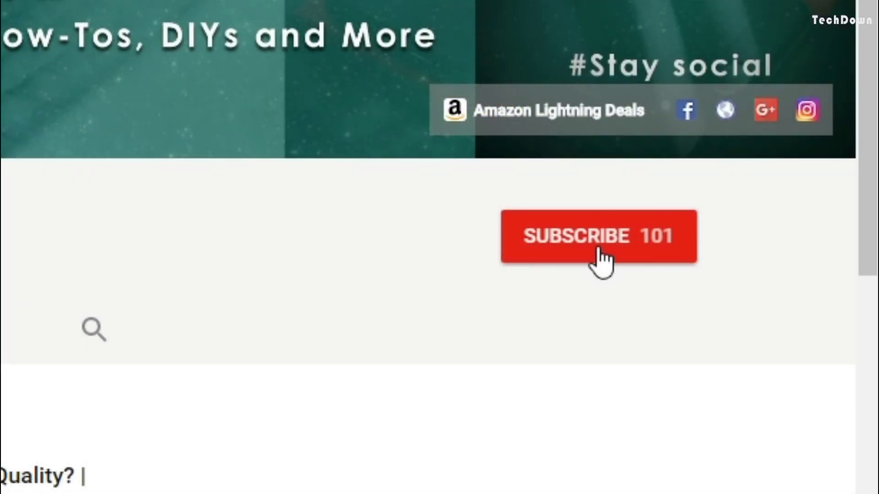